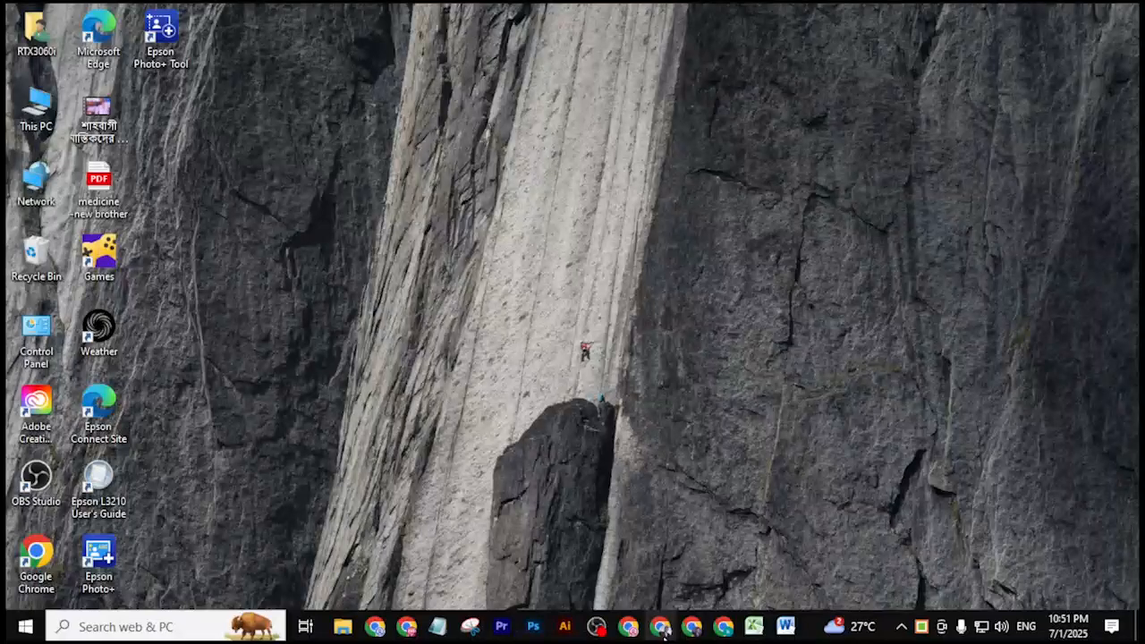
# - Switch to Chrome and look through the "লাল দাত" image results and related pictures for a photo of yellow teeth
pyautogui.scroll(-5, 557, 378)
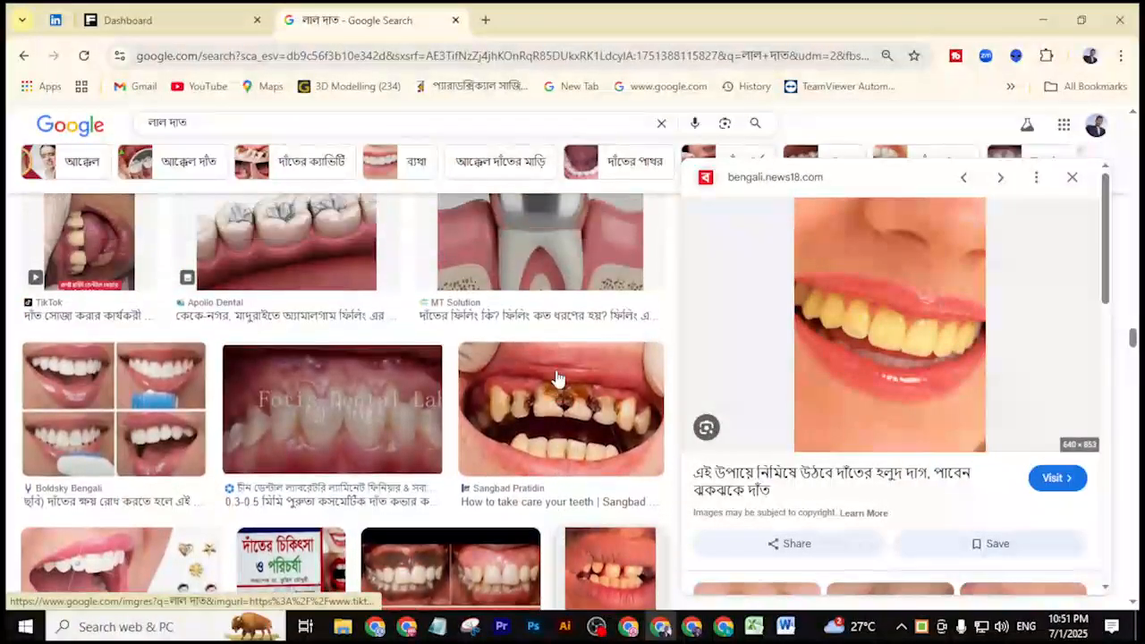
pyautogui.scroll(1, 557, 379)
pyautogui.scroll(-5, 557, 379)
pyautogui.scroll(-6, 556, 378)
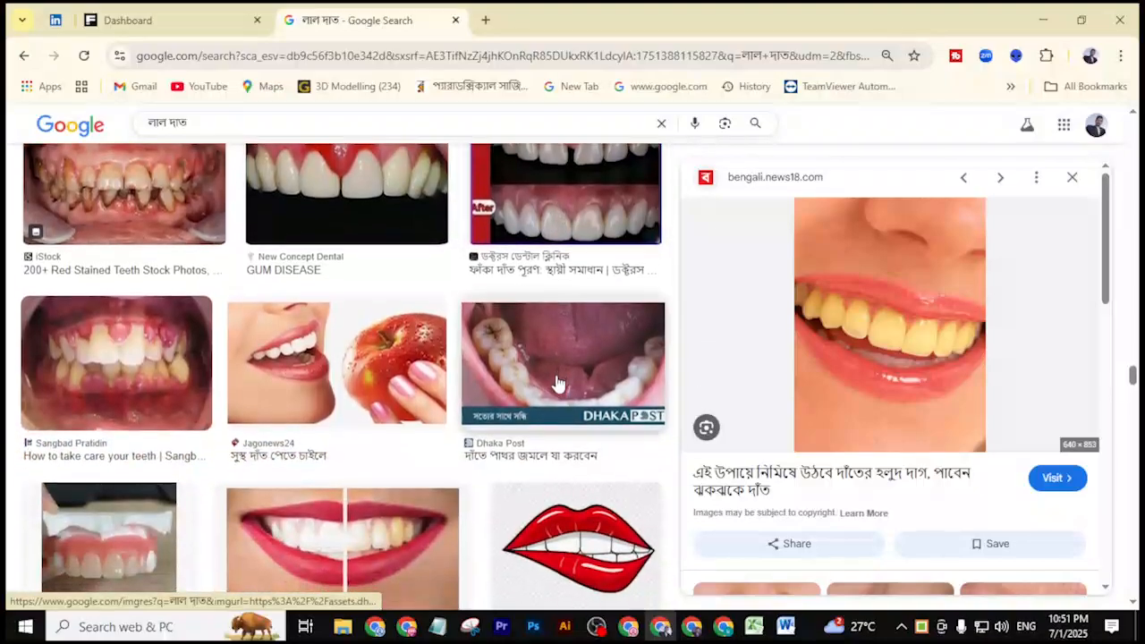
pyautogui.scroll(-1, 556, 383)
pyautogui.scroll(-2, 889, 358)
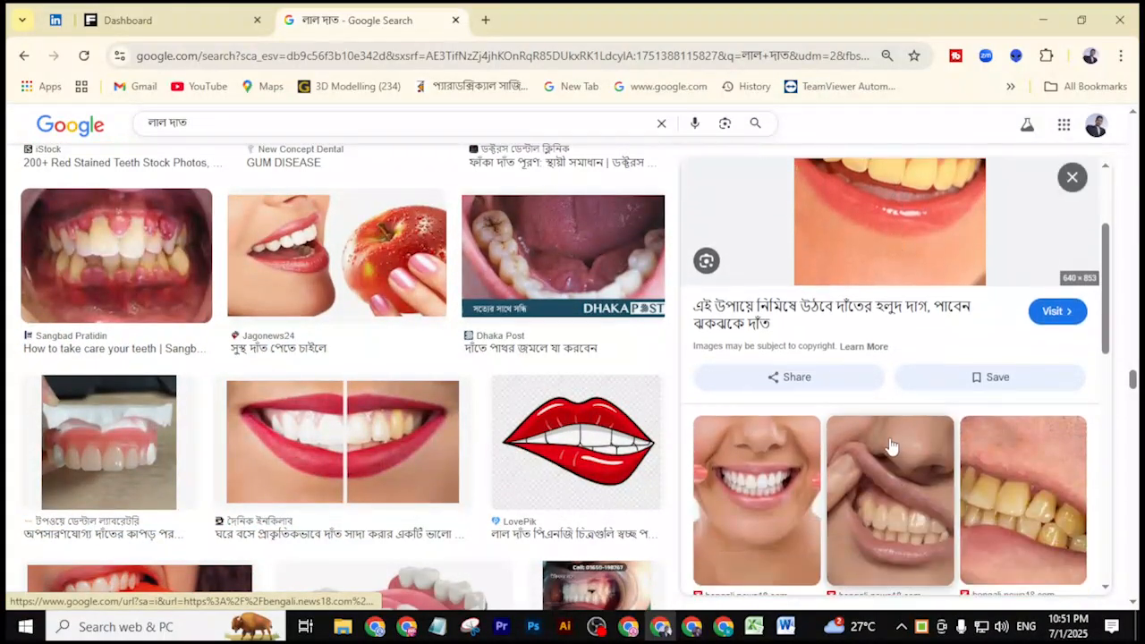
pyautogui.scroll(-2, 890, 447)
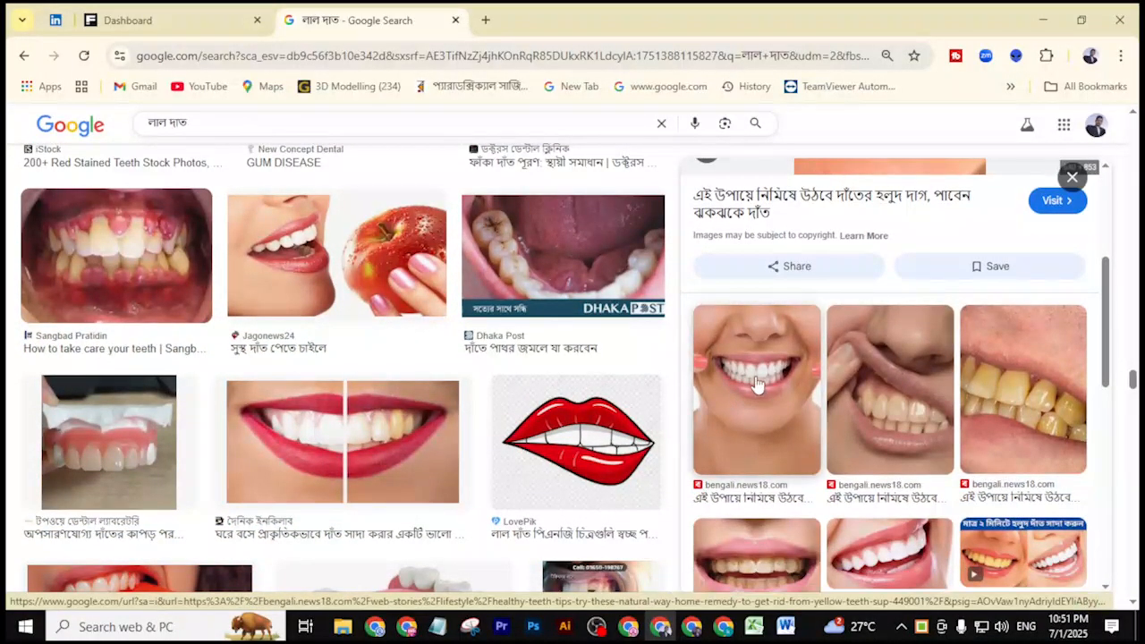
pyautogui.scroll(-3, 757, 385)
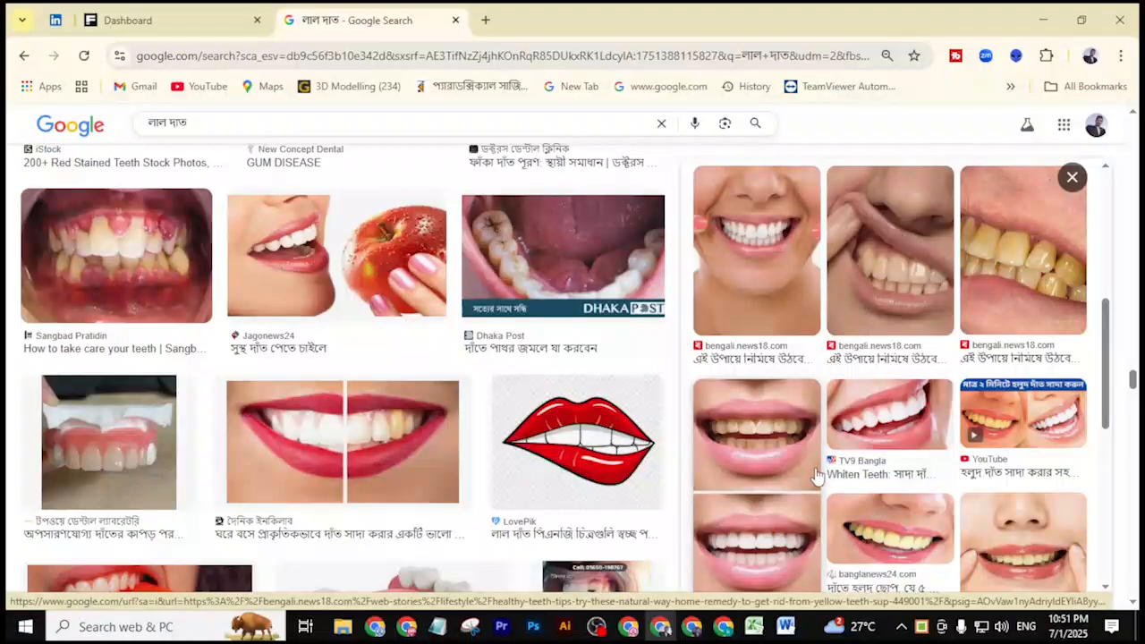
pyautogui.scroll(-1, 851, 481)
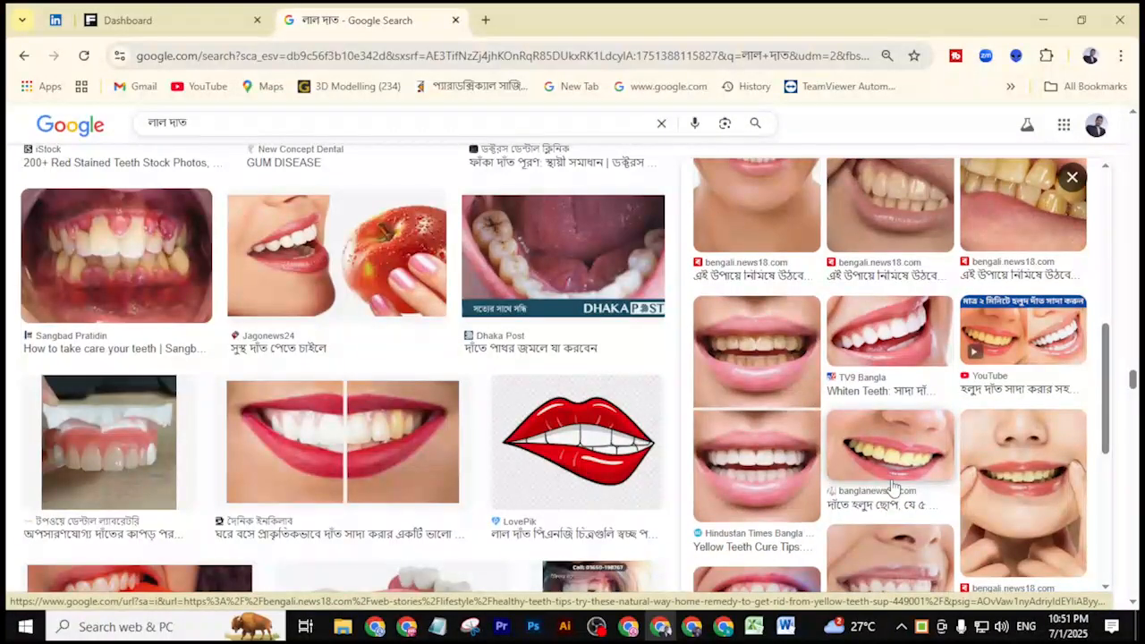
pyautogui.scroll(-2, 895, 486)
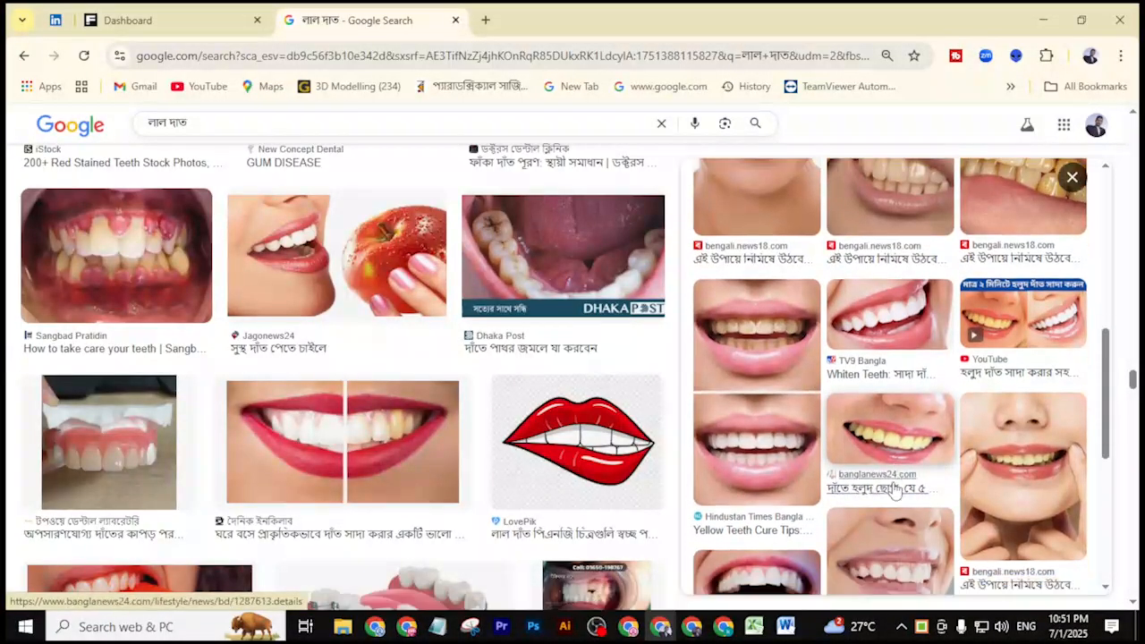
pyautogui.scroll(-3, 537, 461)
pyautogui.scroll(-5, 605, 432)
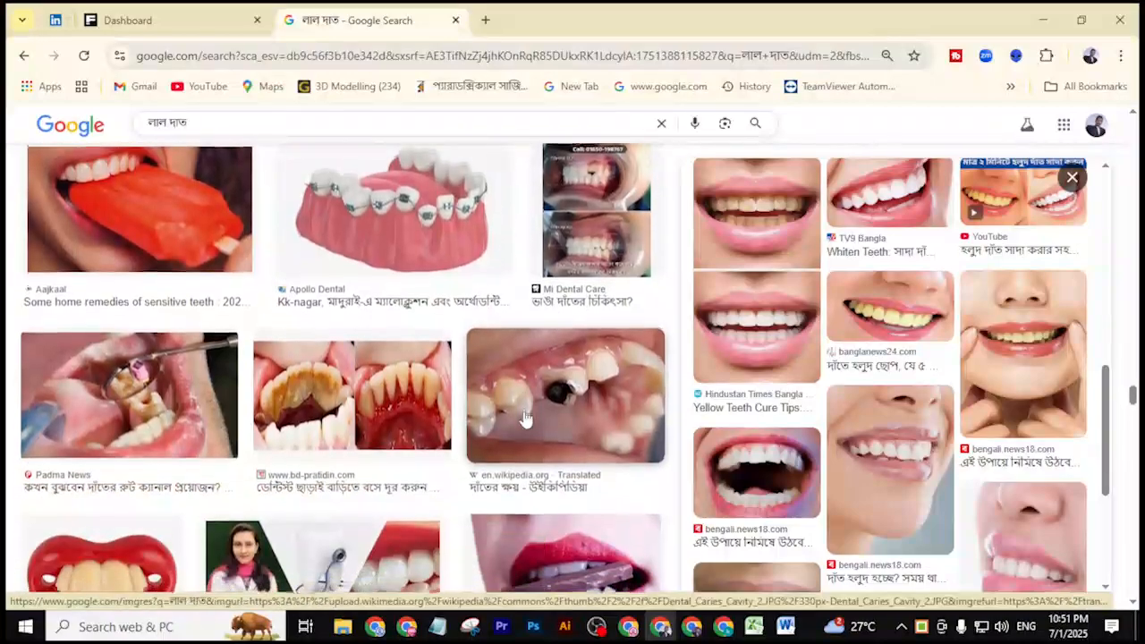
pyautogui.scroll(-4, 525, 418)
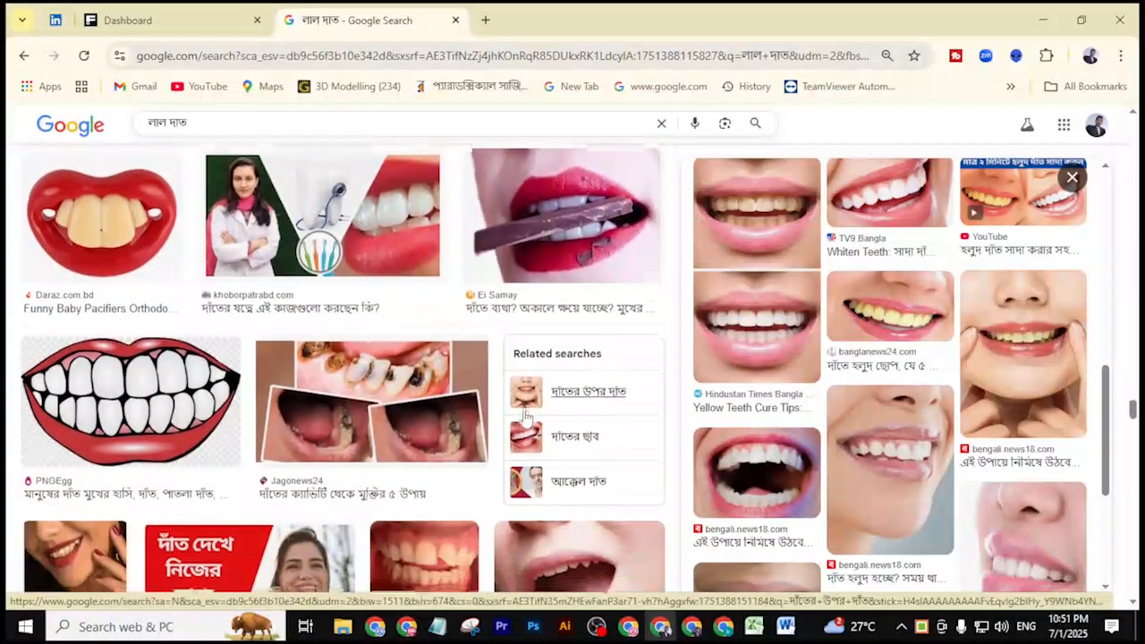
pyautogui.scroll(-2, 525, 418)
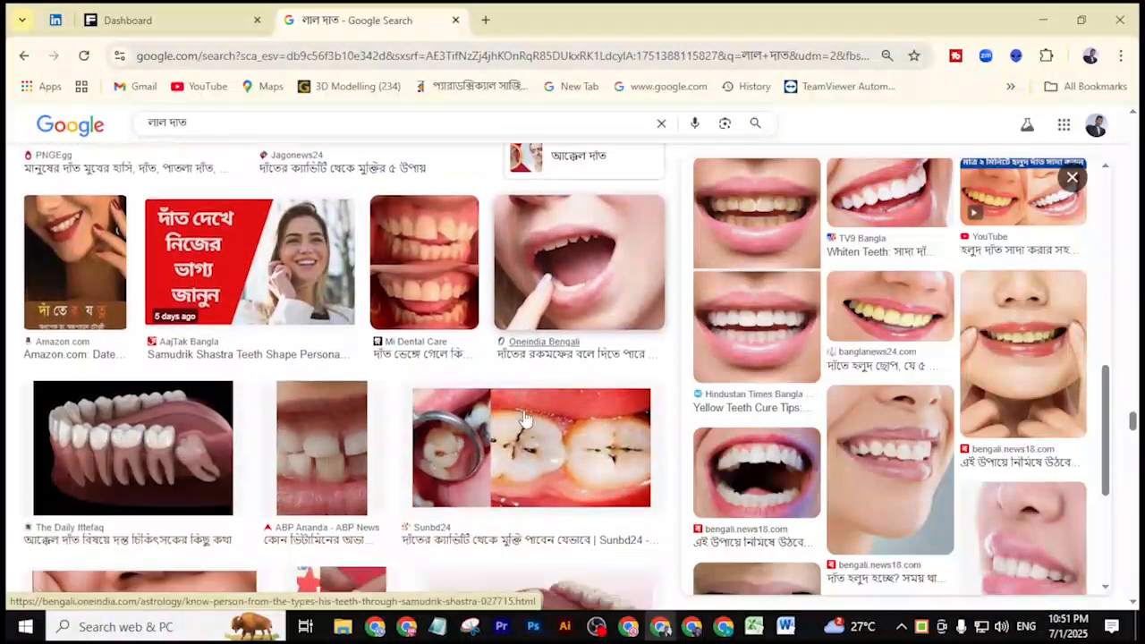
pyautogui.scroll(-5, 526, 418)
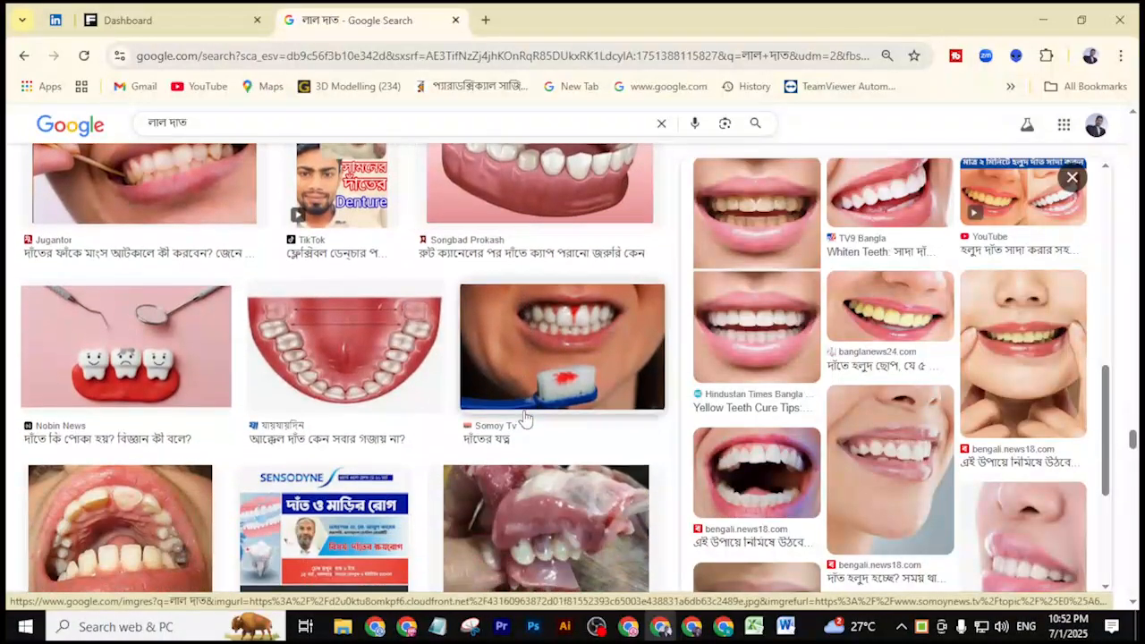
pyautogui.scroll(-4, 525, 418)
pyautogui.scroll(-4, 525, 418)
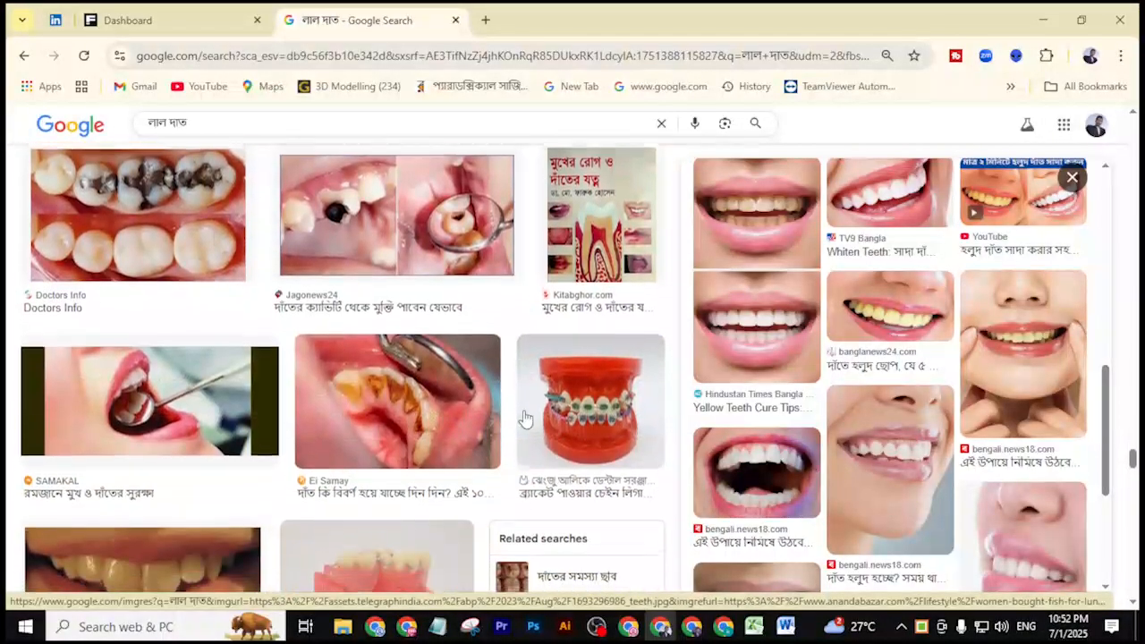
pyautogui.scroll(-2, 525, 417)
pyautogui.scroll(-1, 525, 418)
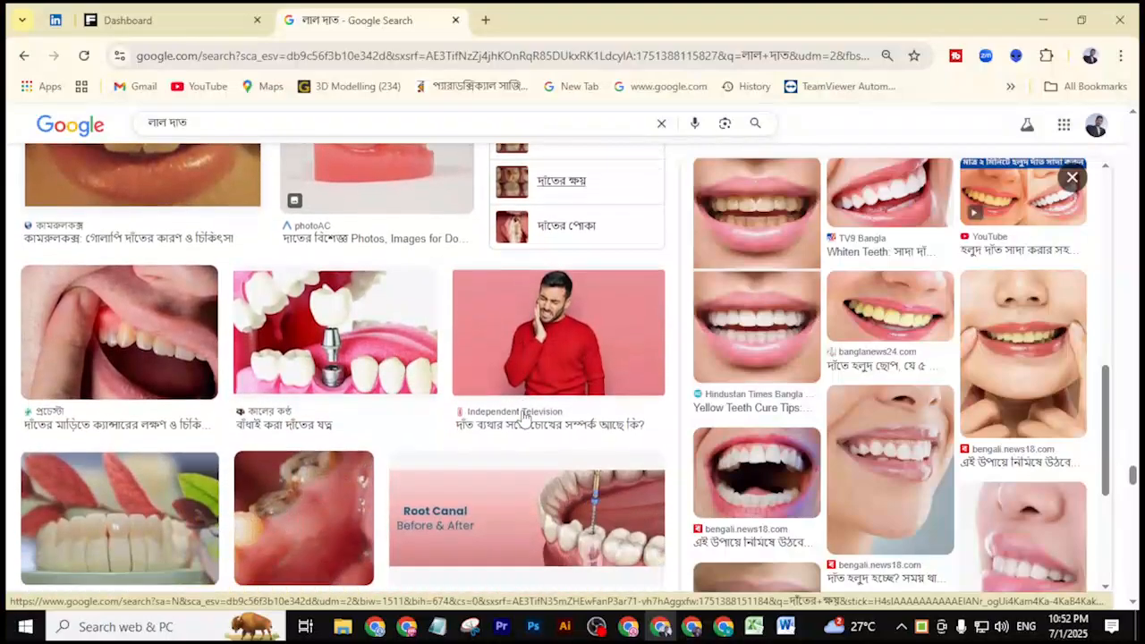
# - Copy the previewed bengali.news18.com photo of a smile with yellow teeth
pyautogui.moveTo(1109, 419); pyautogui.dragTo(1103, 232)
pyautogui.scroll(1, 862, 339)
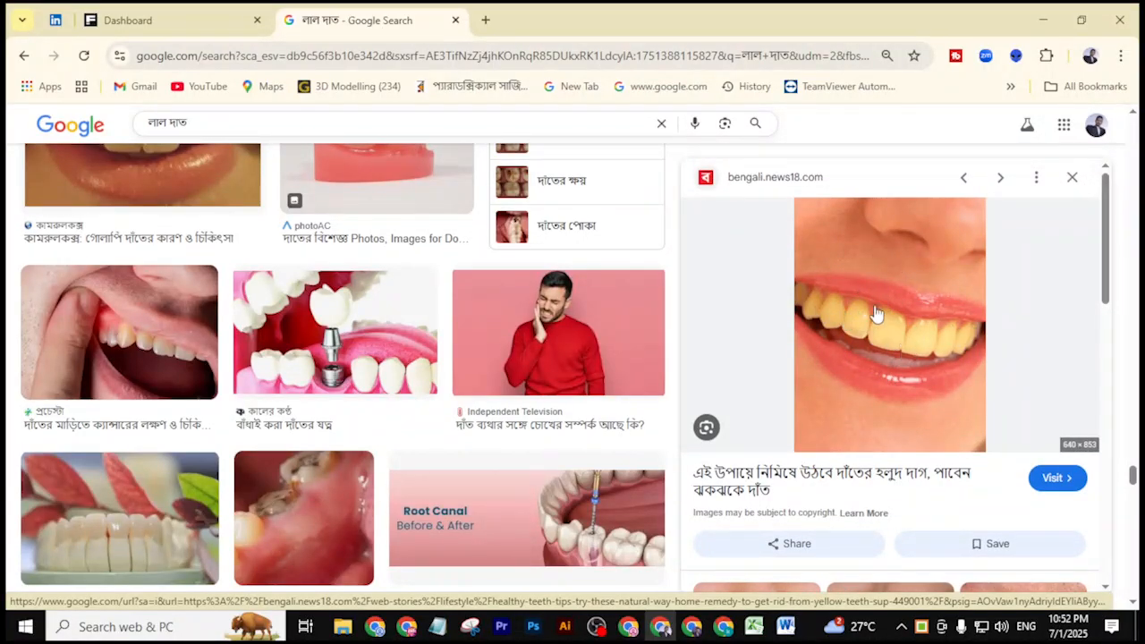
pyautogui.rightClick(876, 314)
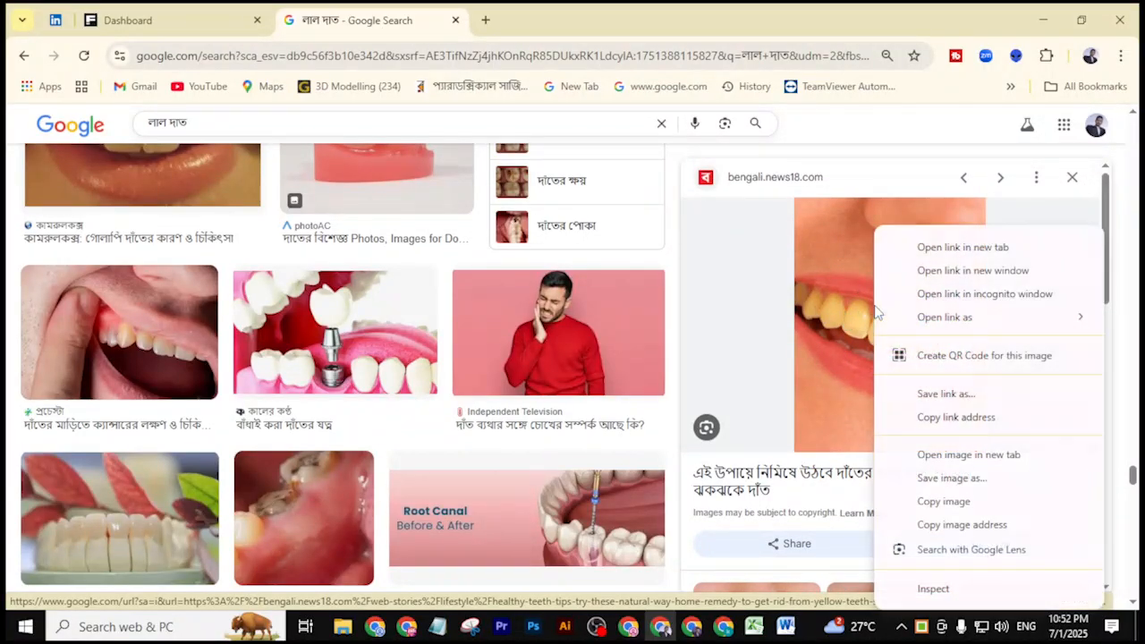
pyautogui.click(975, 503)
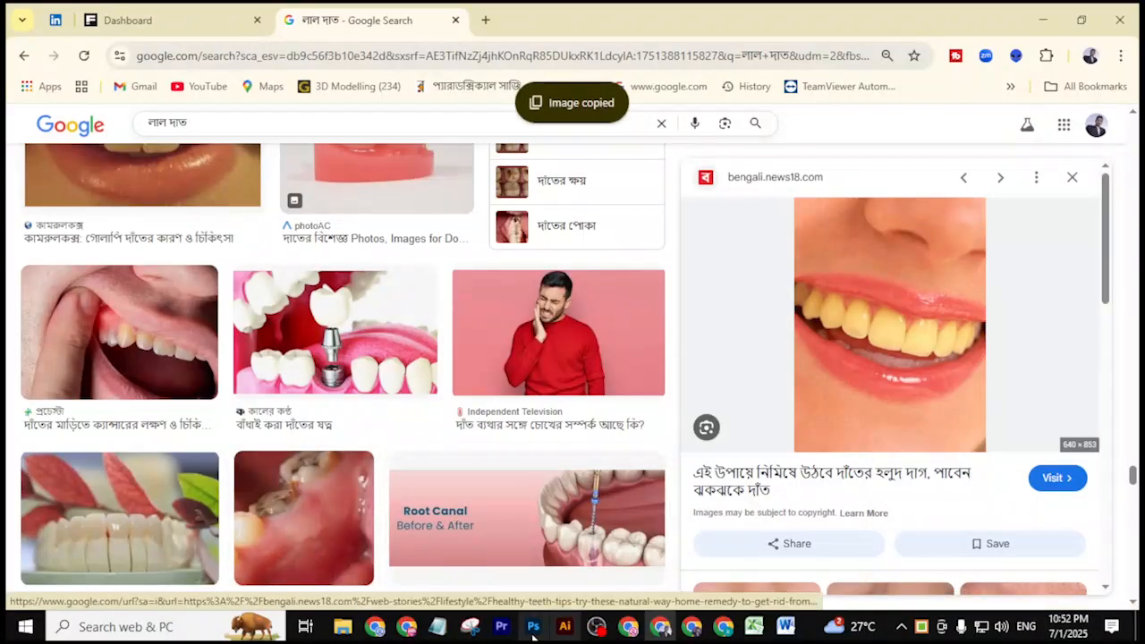
# - Switch to Photoshop, create a 640 x 853 px document at 72 ppi, and paste the copied teeth photo into it
pyautogui.hotkey('alt', 'Tab')
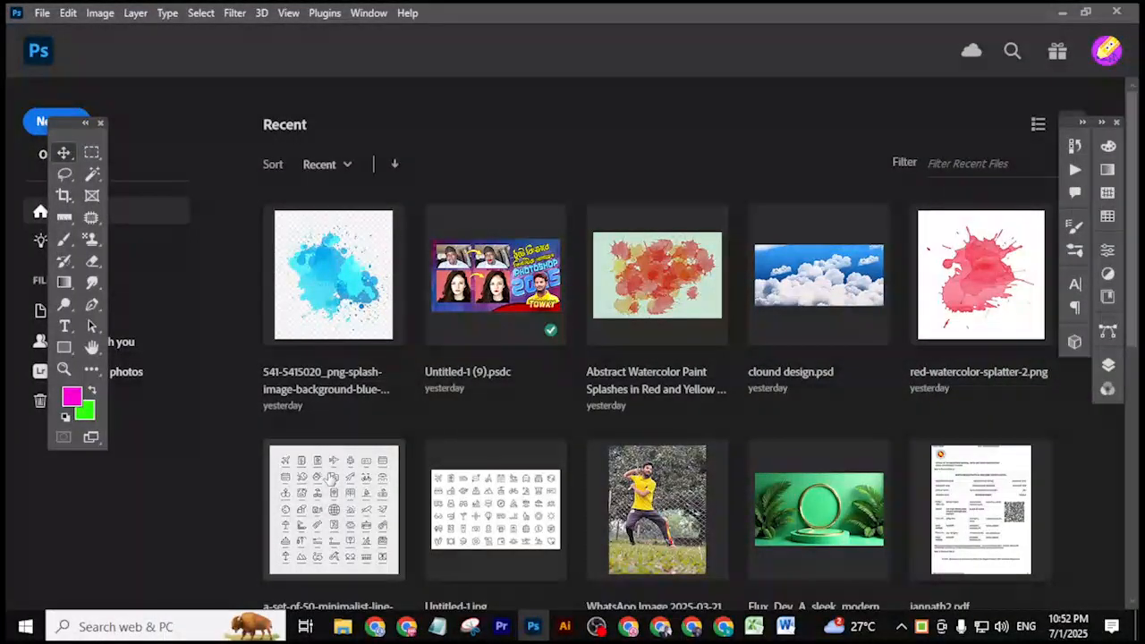
pyautogui.hotkey('ctrl', 'n')
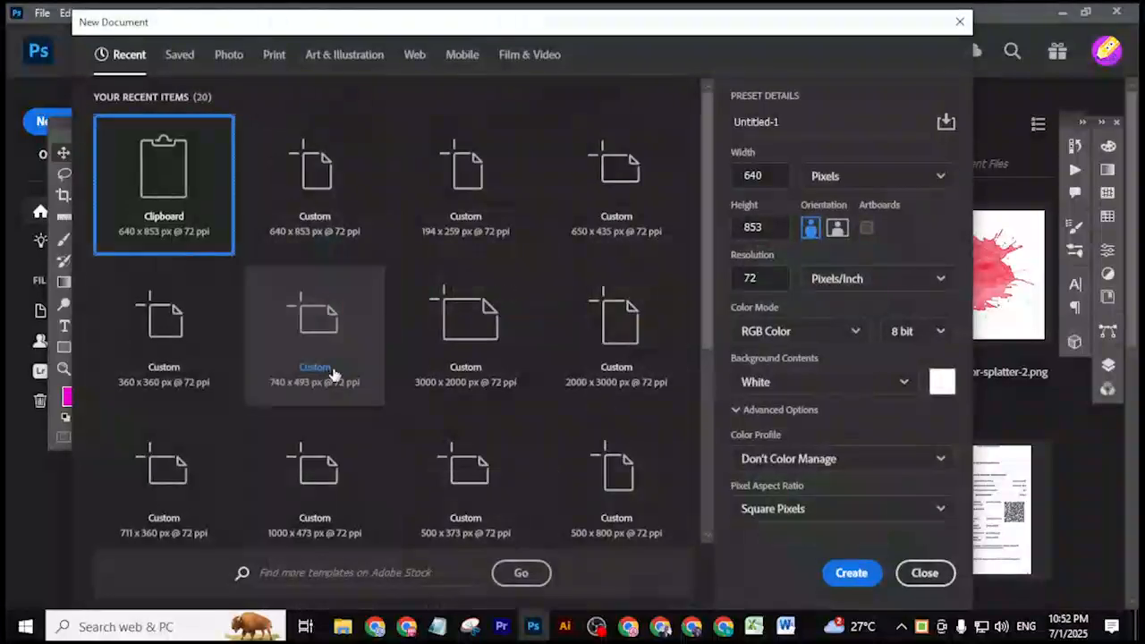
pyautogui.click(852, 574)
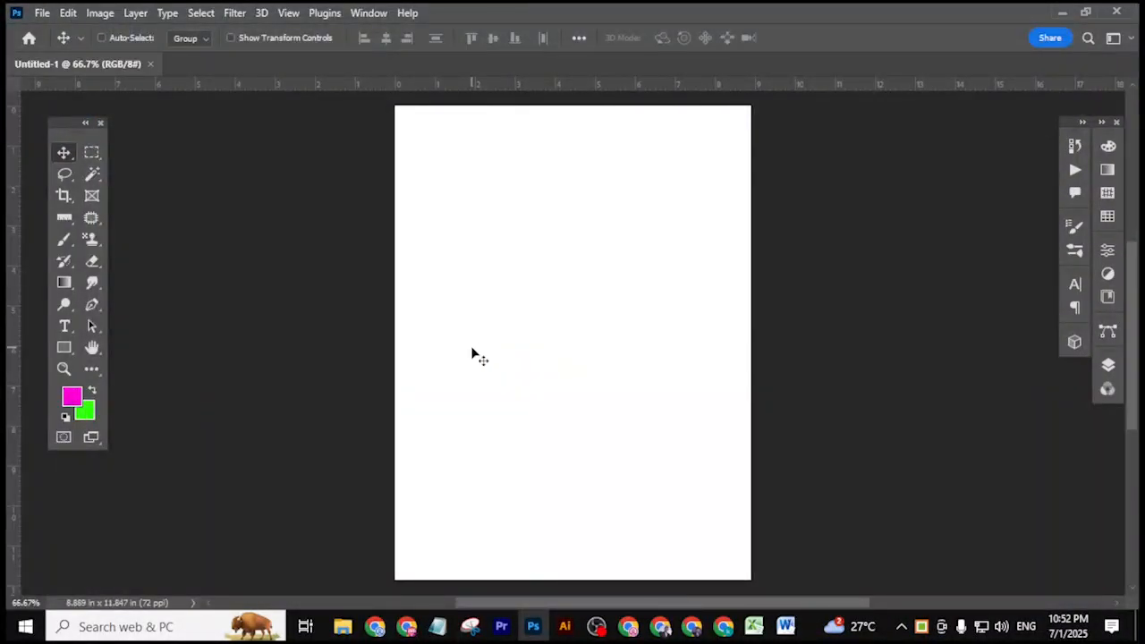
pyautogui.hotkey('ctrl', 'v')
pyautogui.scroll(2, 663, 419)
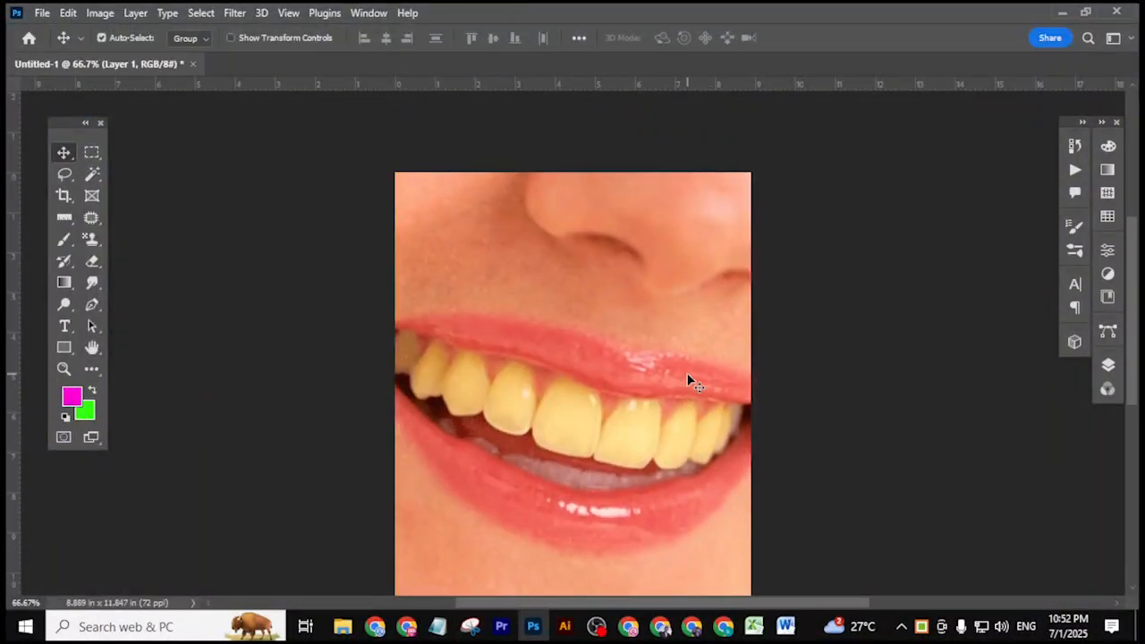
pyautogui.scroll(-1, 649, 392)
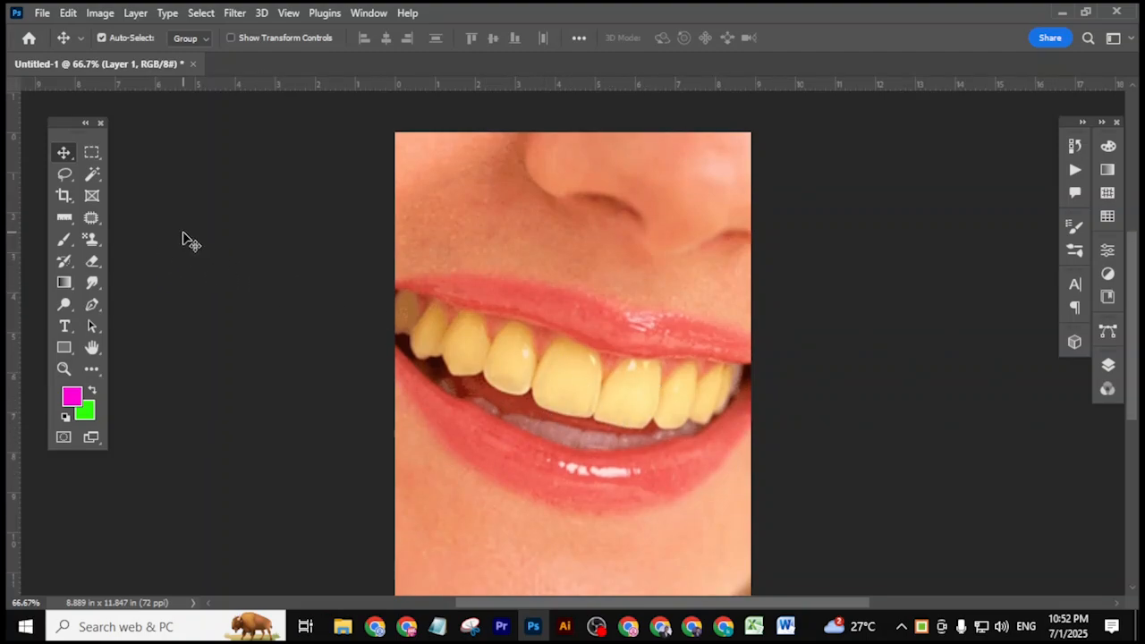
# - Outline the teeth and mouth opening with the Lasso tool, adding the area around the last tooth near the mouth corner to the selection
pyautogui.click(64, 174)
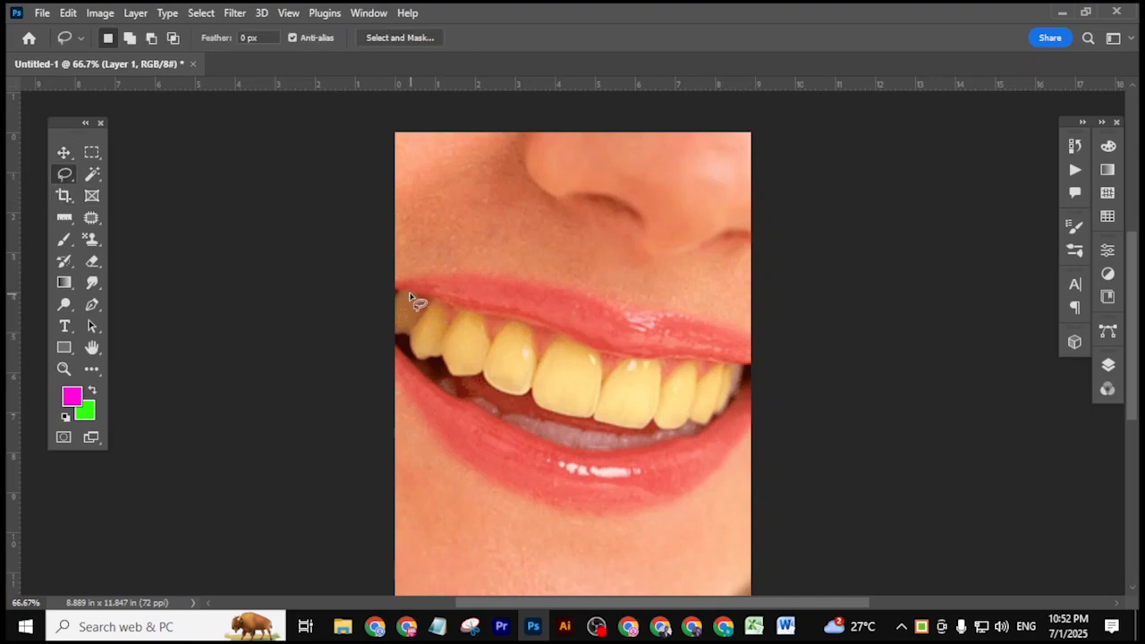
pyautogui.moveTo(397, 296)
pyautogui.mouseDown()
pyautogui.moveTo(484, 315)
pyautogui.moveTo(504, 335)
pyautogui.moveTo(521, 324)
pyautogui.moveTo(545, 341)
pyautogui.moveTo(574, 340)
pyautogui.moveTo(605, 363)
pyautogui.moveTo(734, 366)
pyautogui.moveTo(739, 377)
pyautogui.moveTo(713, 413)
pyautogui.moveTo(740, 384)
pyautogui.moveTo(740, 403)
pyautogui.moveTo(660, 448)
pyautogui.moveTo(563, 446)
pyautogui.moveTo(402, 352)
pyautogui.moveTo(381, 321)
pyautogui.moveTo(396, 294)
pyautogui.mouseUp()
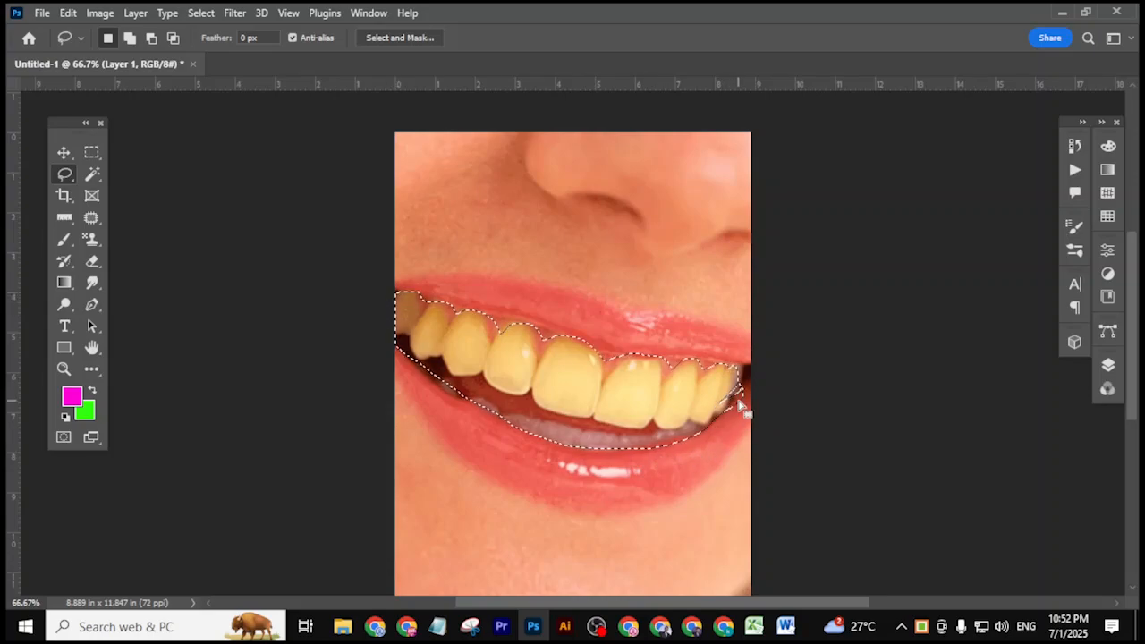
pyautogui.scroll(3, 745, 434)
pyautogui.moveTo(740, 385)
pyautogui.mouseDown()
pyautogui.moveTo(747, 374)
pyautogui.moveTo(757, 388)
pyautogui.moveTo(739, 405)
pyautogui.moveTo(704, 367)
pyautogui.moveTo(682, 404)
pyautogui.mouseUp()
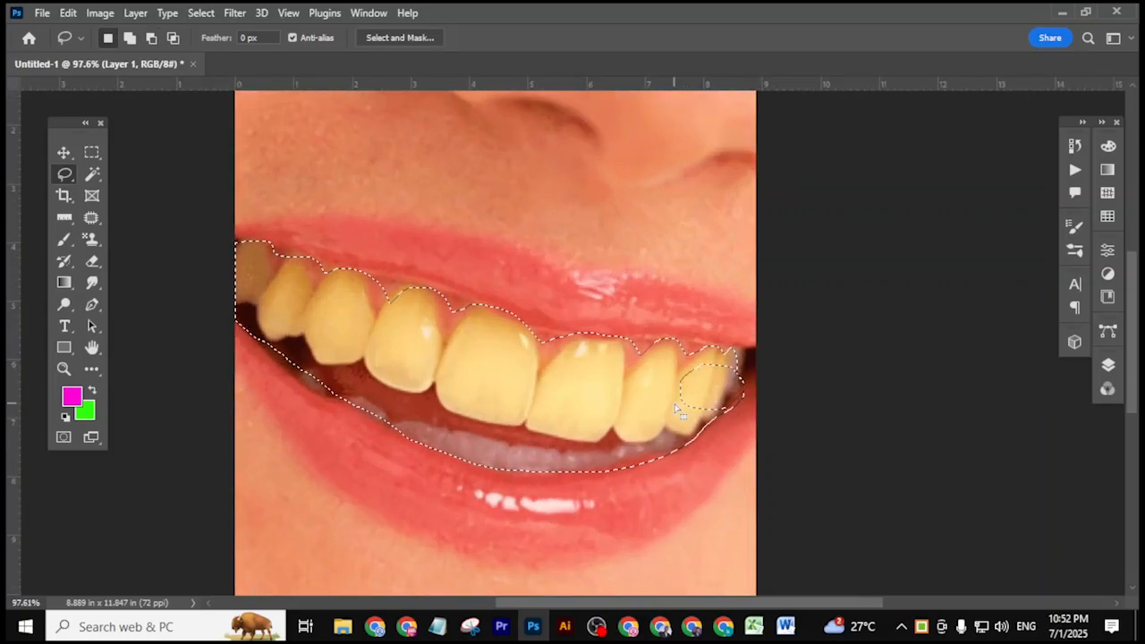
pyautogui.press('shift')
pyautogui.moveTo(721, 373)
pyautogui.mouseDown()
pyautogui.moveTo(740, 397)
pyautogui.moveTo(717, 411)
pyautogui.moveTo(686, 411)
pyautogui.moveTo(704, 377)
pyautogui.mouseUp()
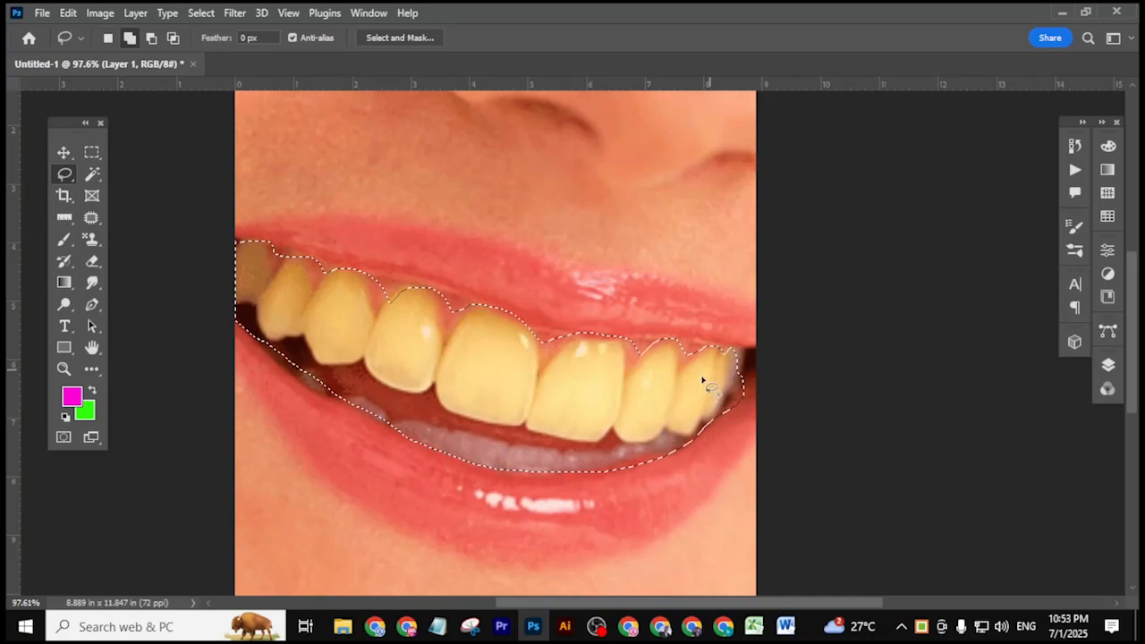
pyautogui.scroll(-2, 530, 399)
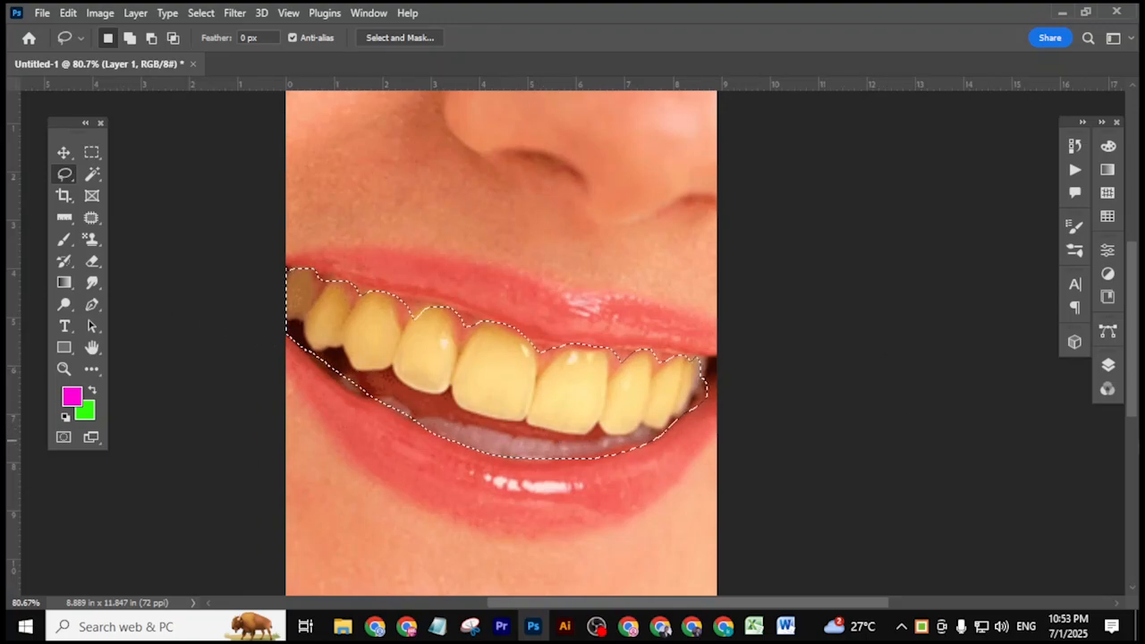
# - Add a Hue/Saturation adjustment layer above Layer 1, limited to the selected teeth area
pyautogui.click(1109, 369)
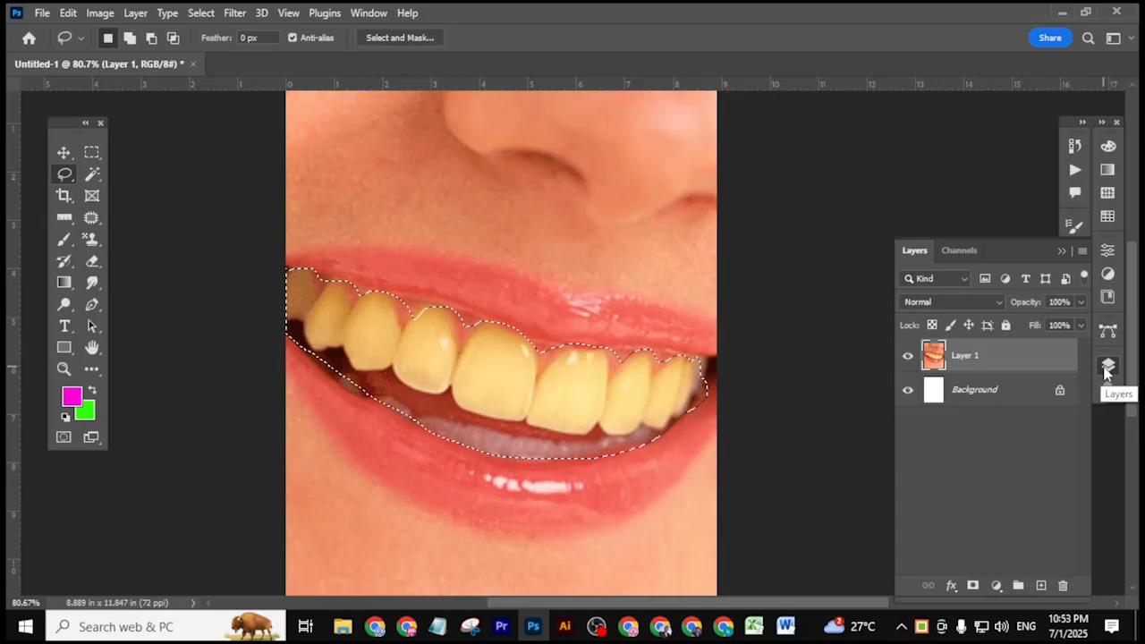
pyautogui.click(1108, 369)
pyautogui.click(1108, 367)
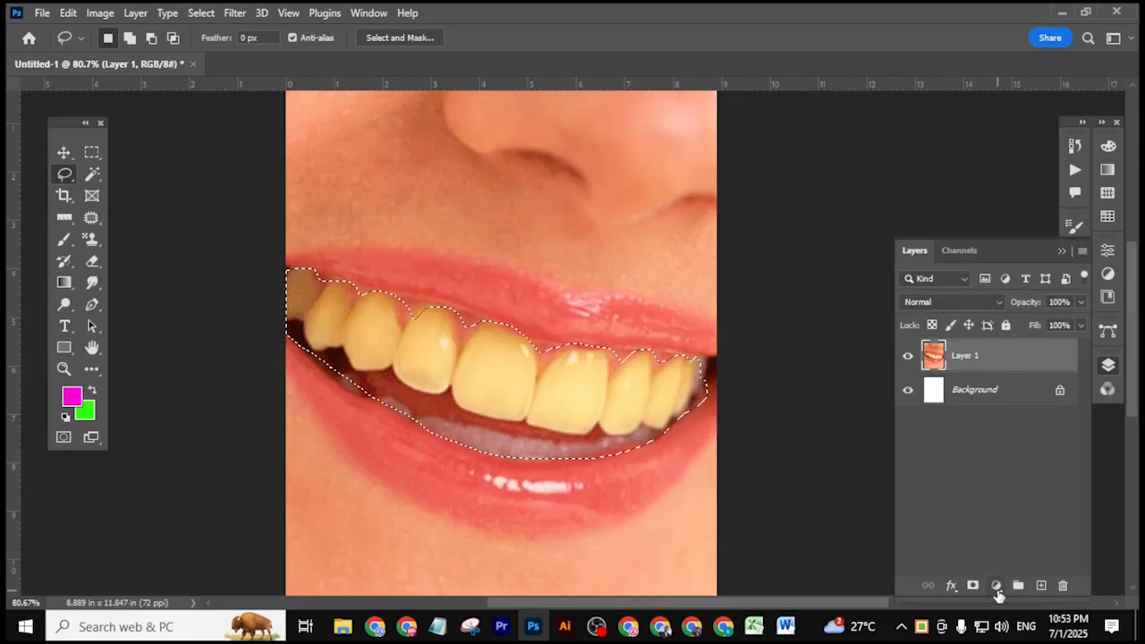
pyautogui.click(997, 586)
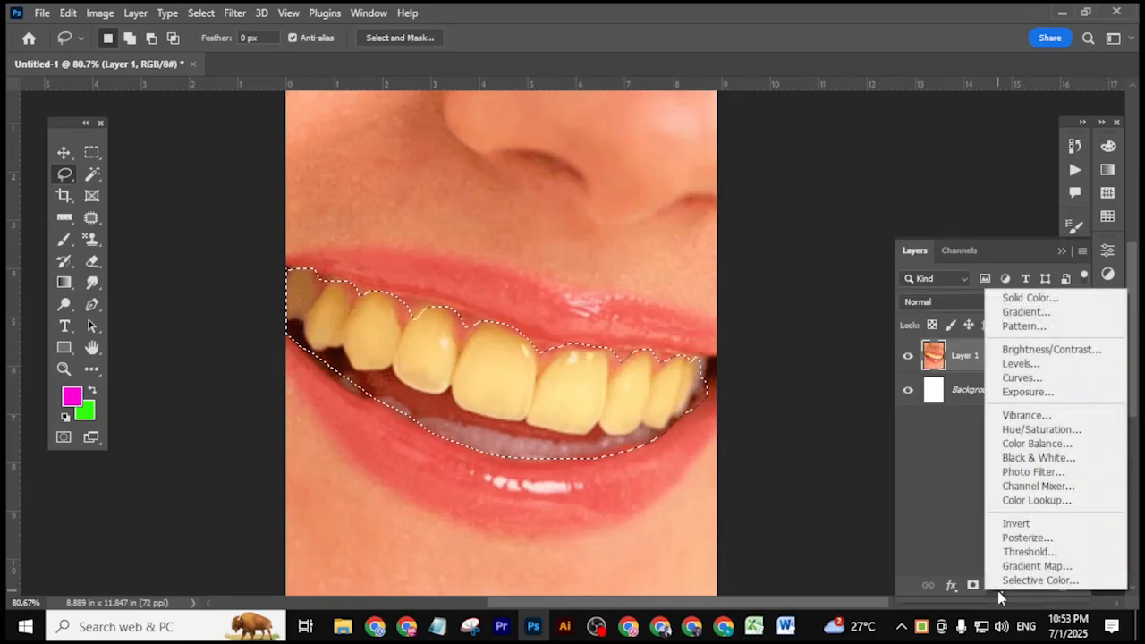
pyautogui.click(1042, 429)
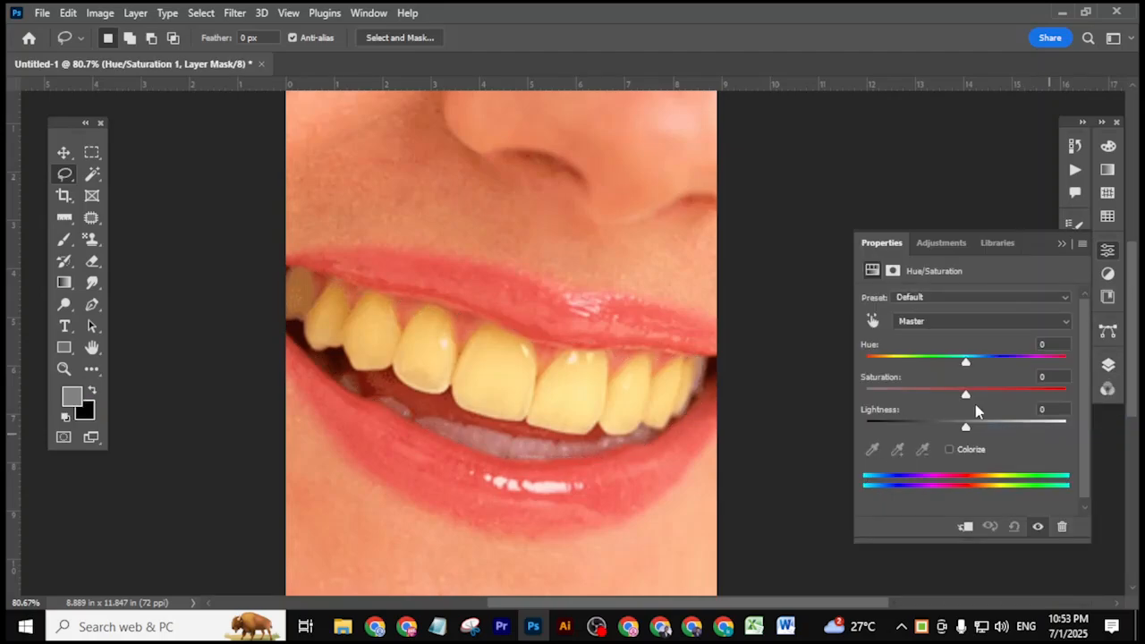
# - Set the Hue/Saturation adjustment on the teeth to Hue -16, Saturation -17 and Lightness -1
pyautogui.moveTo(971, 432)
pyautogui.mouseDown()
pyautogui.moveTo(1011, 433)
pyautogui.moveTo(991, 433)
pyautogui.mouseUp()
pyautogui.moveTo(965, 364); pyautogui.dragTo(952, 398)
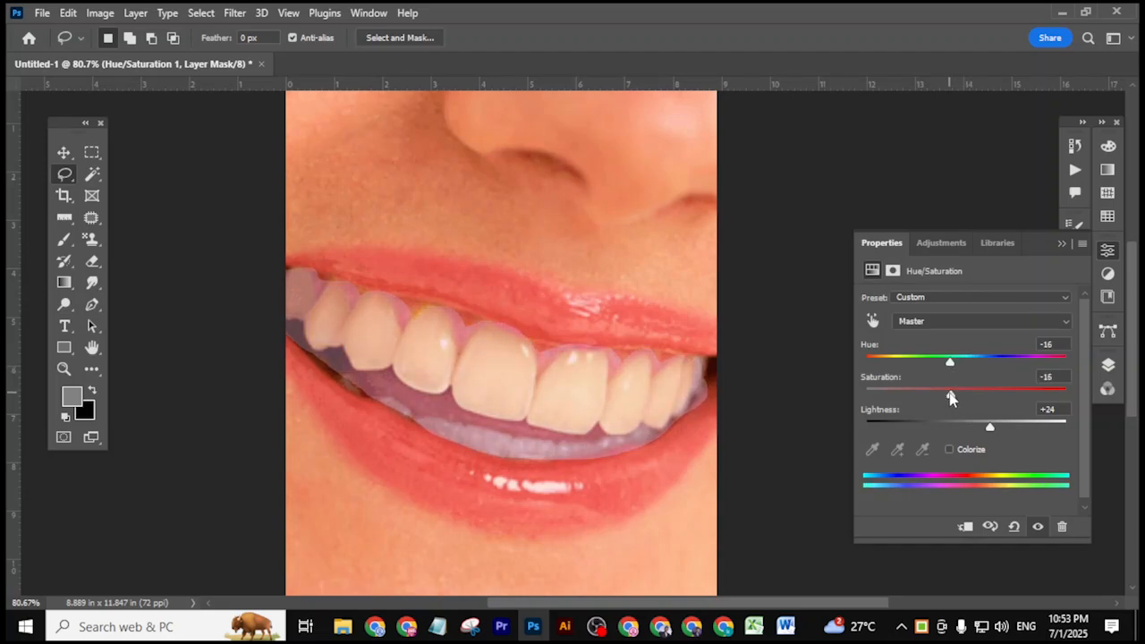
pyautogui.moveTo(990, 436)
pyautogui.mouseDown()
pyautogui.moveTo(1004, 430)
pyautogui.moveTo(968, 438)
pyautogui.mouseUp()
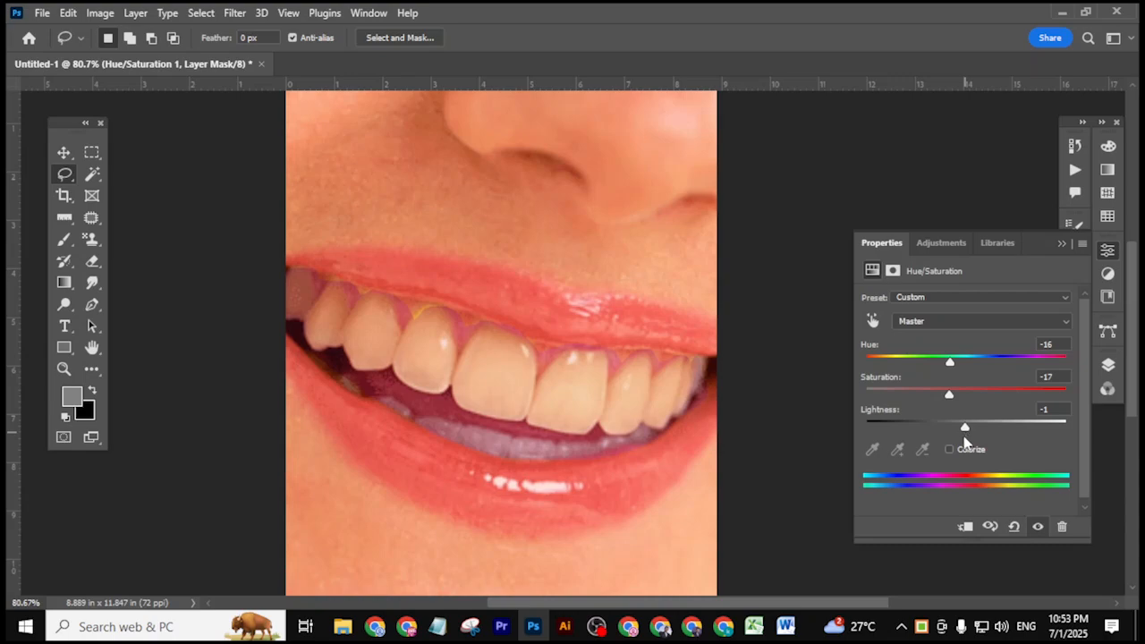
# - Delete the Hue/Saturation adjustment layer, keeping the pasted photo layer and the background
pyautogui.click(1111, 256)
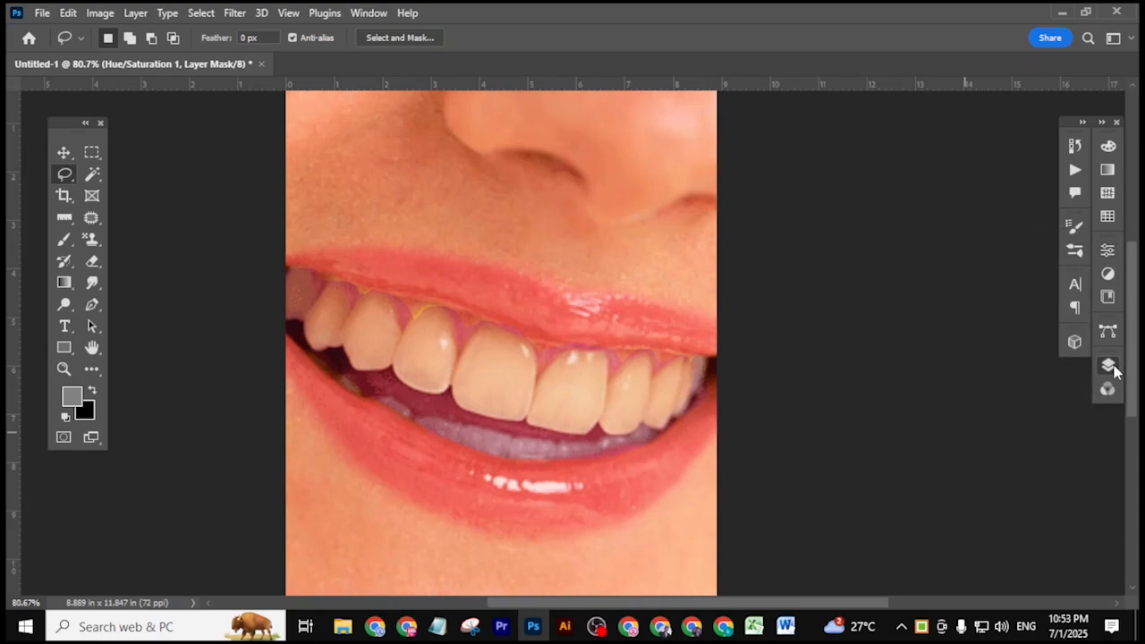
pyautogui.click(1114, 369)
pyautogui.moveTo(1022, 365); pyautogui.dragTo(1064, 585)
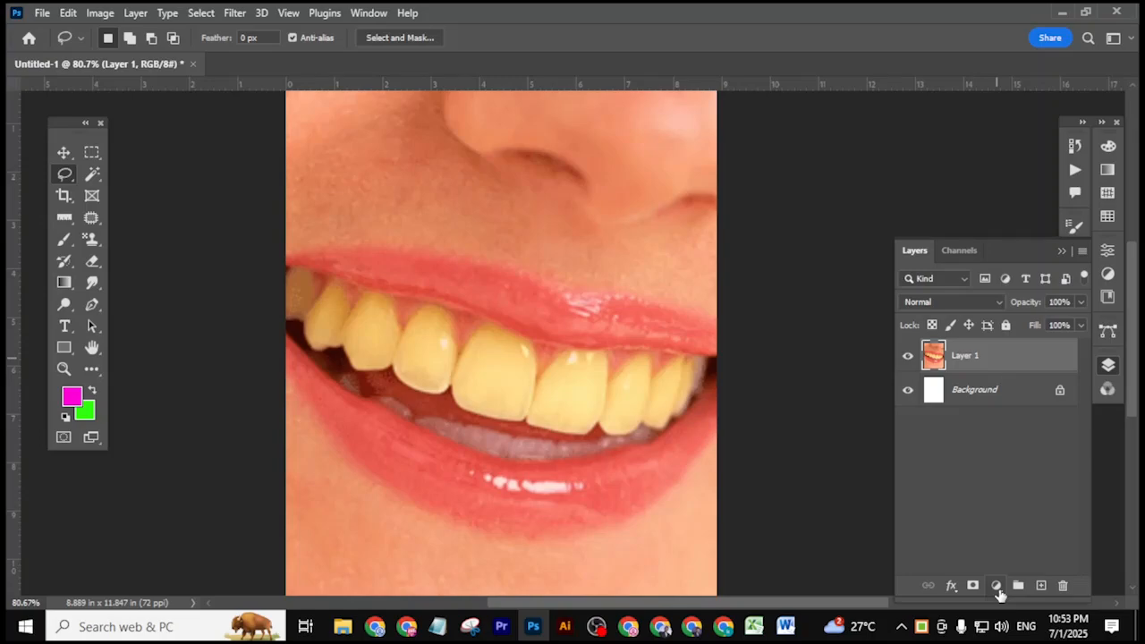
# - Add a Hue/Saturation adjustment layer above the whole smile photo and set the Lightness of its Yellows to +100
pyautogui.click(997, 587)
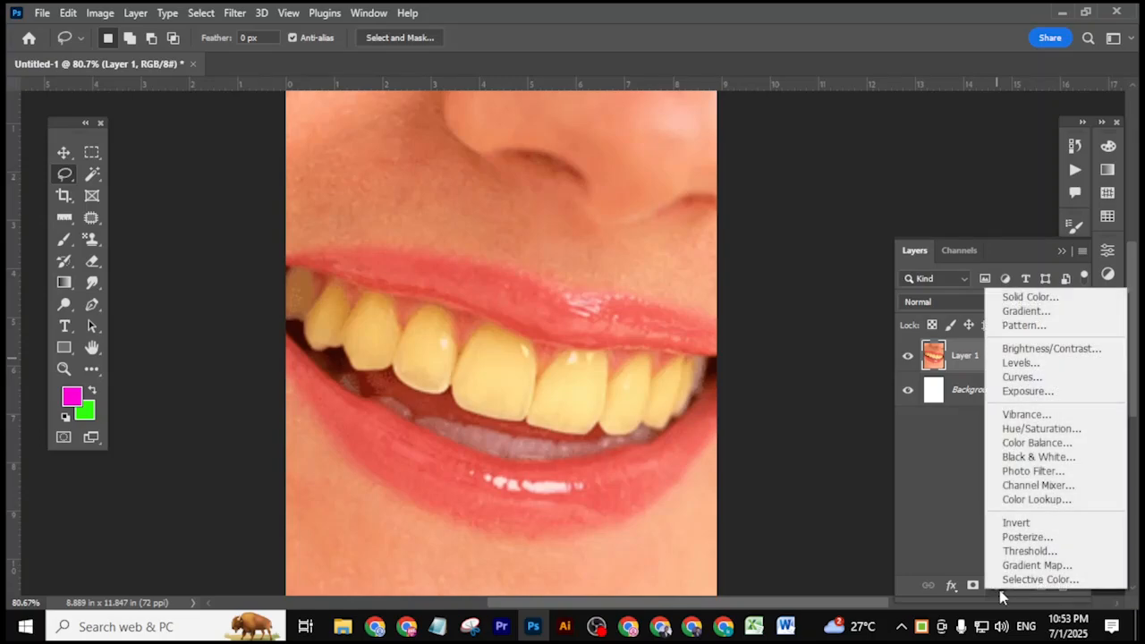
pyautogui.click(1067, 433)
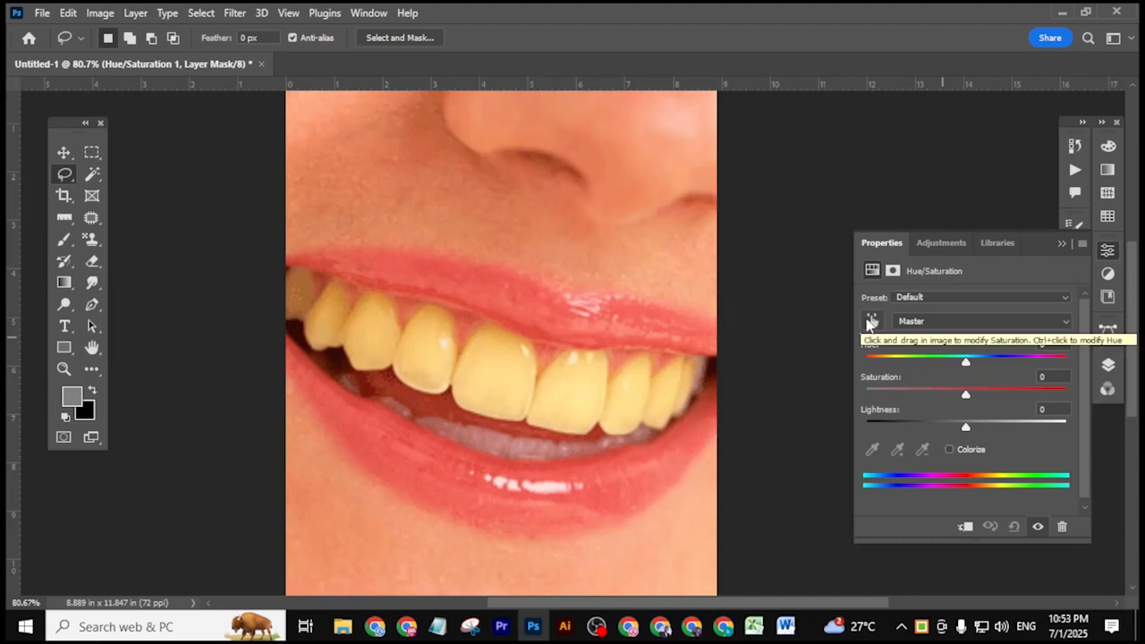
pyautogui.click(967, 324)
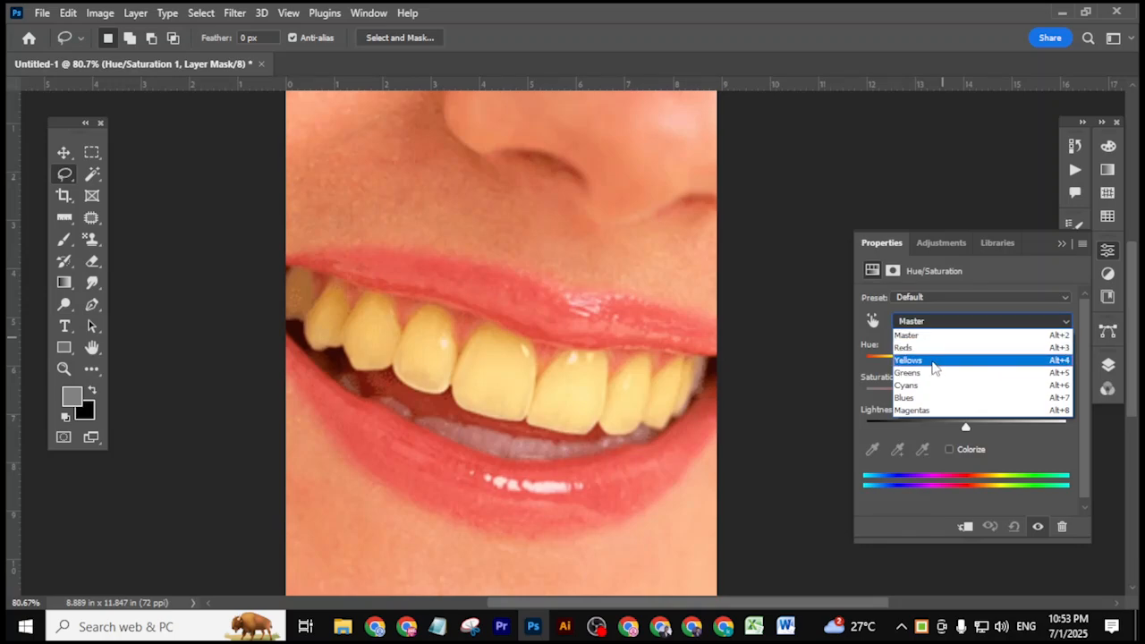
pyautogui.click(936, 361)
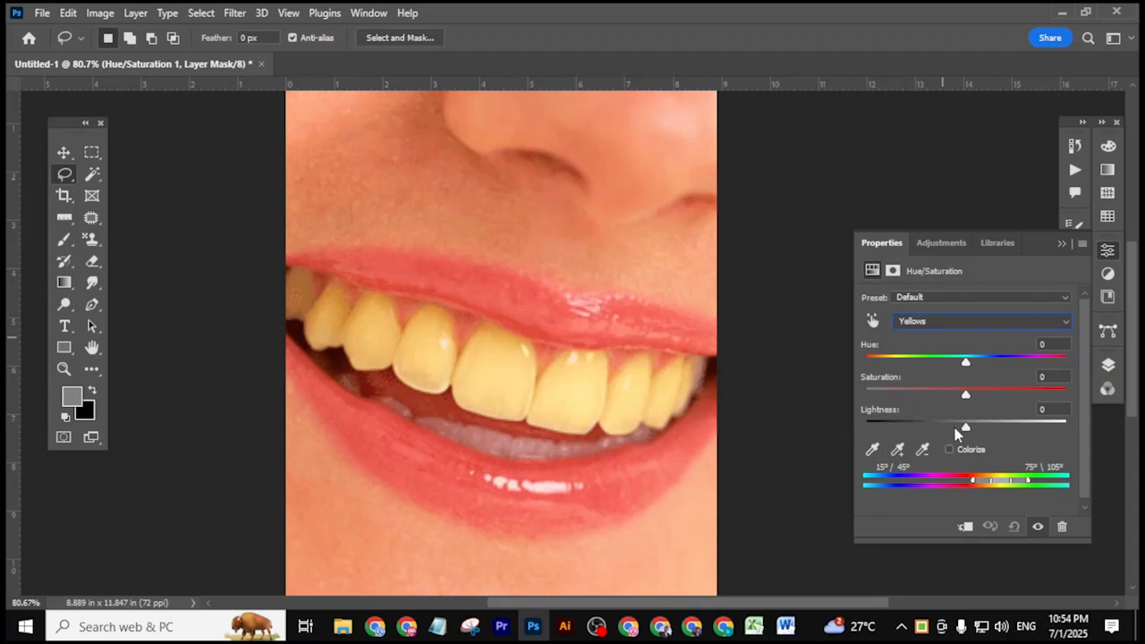
pyautogui.moveTo(967, 427); pyautogui.dragTo(1066, 428)
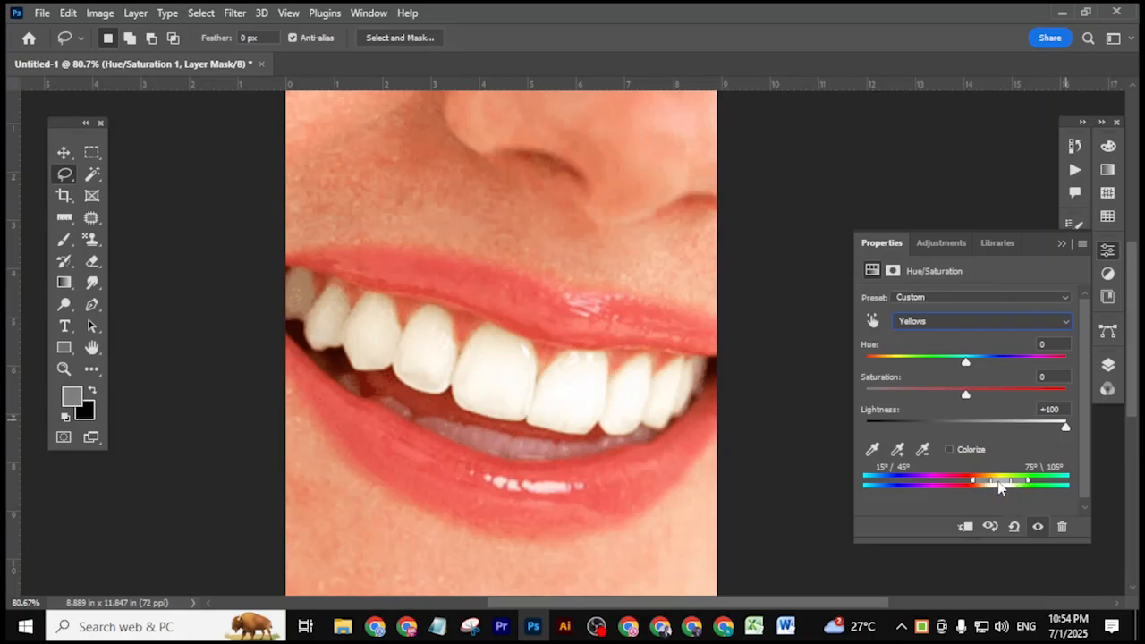
# - Shift the Yellows color range of the adjustment towards red to 2°/32° and 62°\91°, and switch to the Move tool
pyautogui.moveTo(1000, 486); pyautogui.dragTo(996, 486)
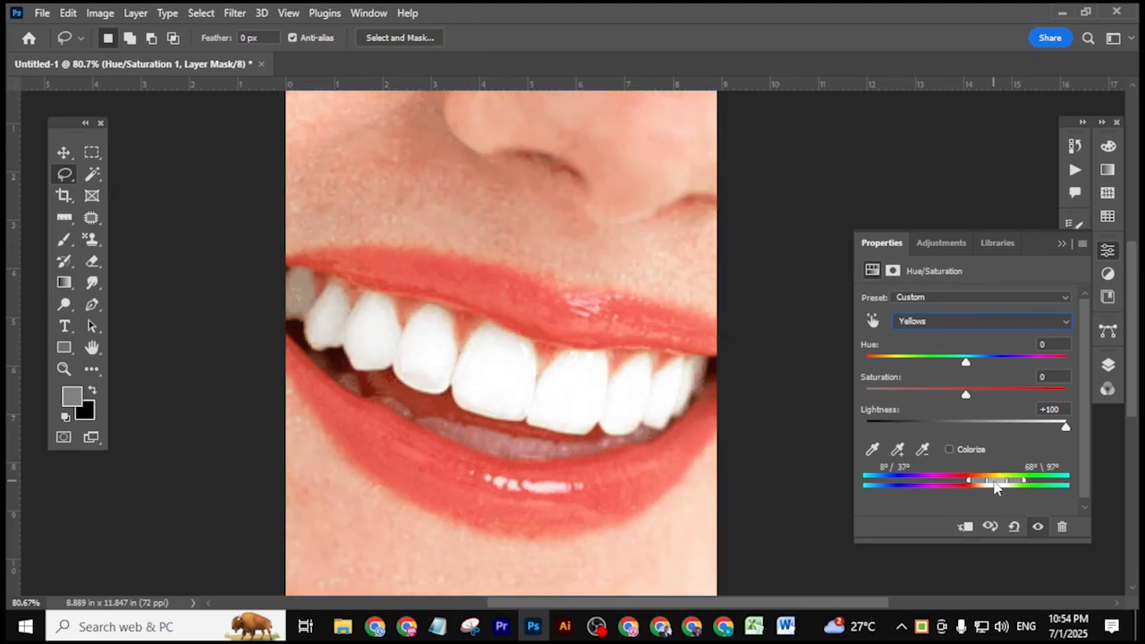
pyautogui.moveTo(994, 486); pyautogui.dragTo(991, 487)
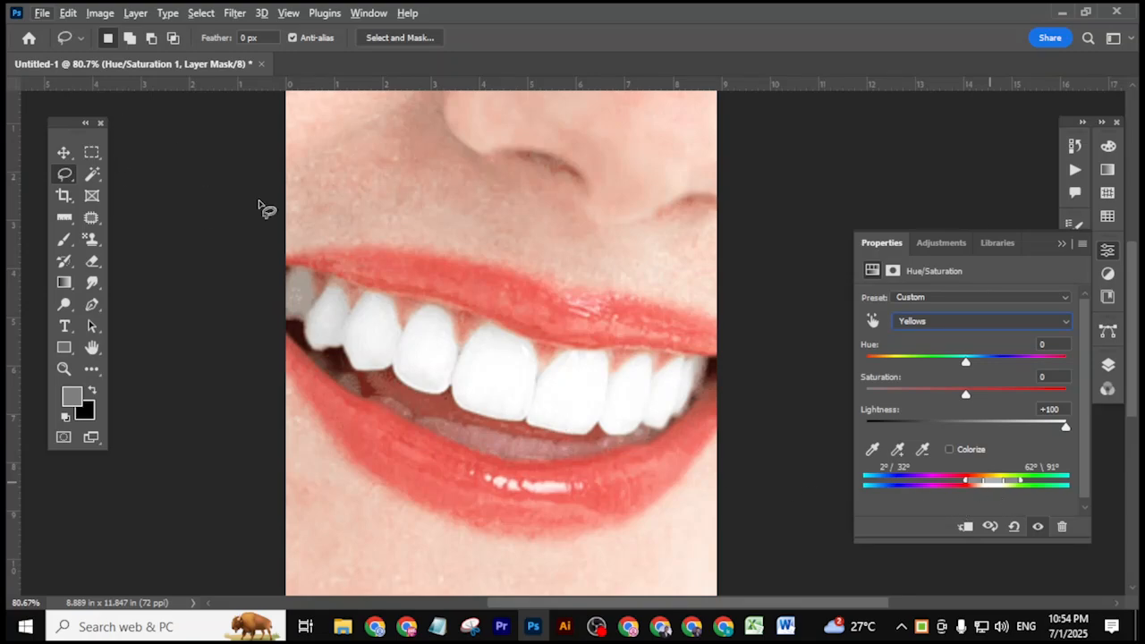
pyautogui.click(64, 152)
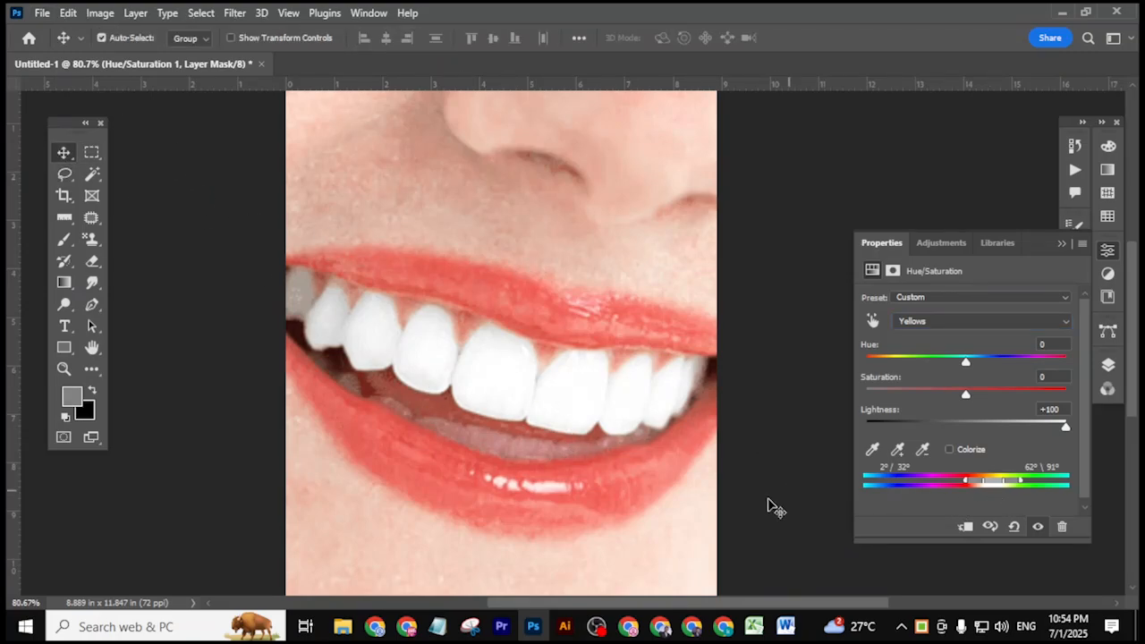